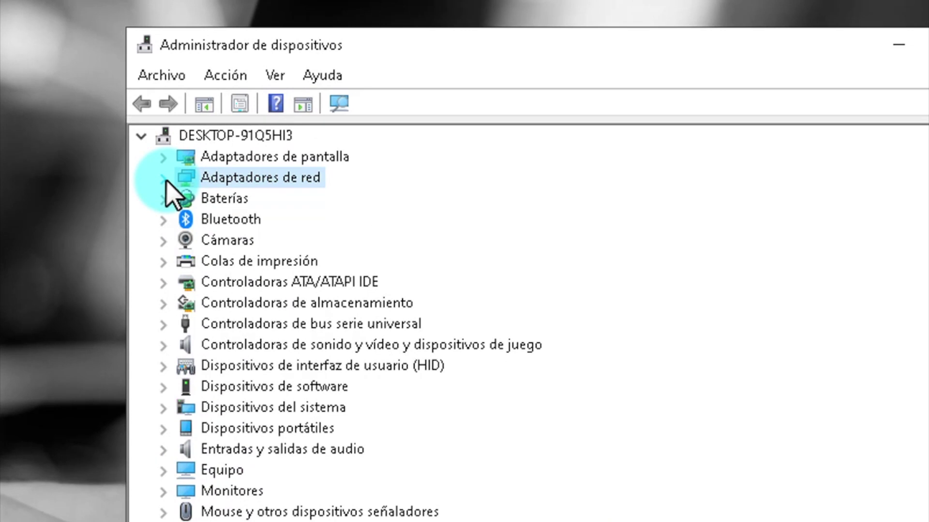
- Search automatically for updated driver software for the Intel(R) Centrino(R) Wireless-N 1030 network adapter and close the update wizard
left_click(384, 221)
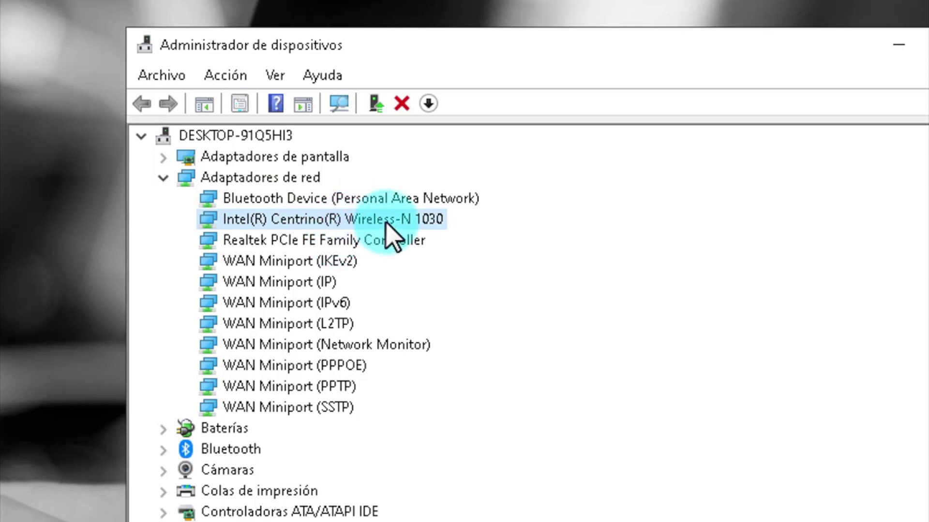
right_click(356, 219)
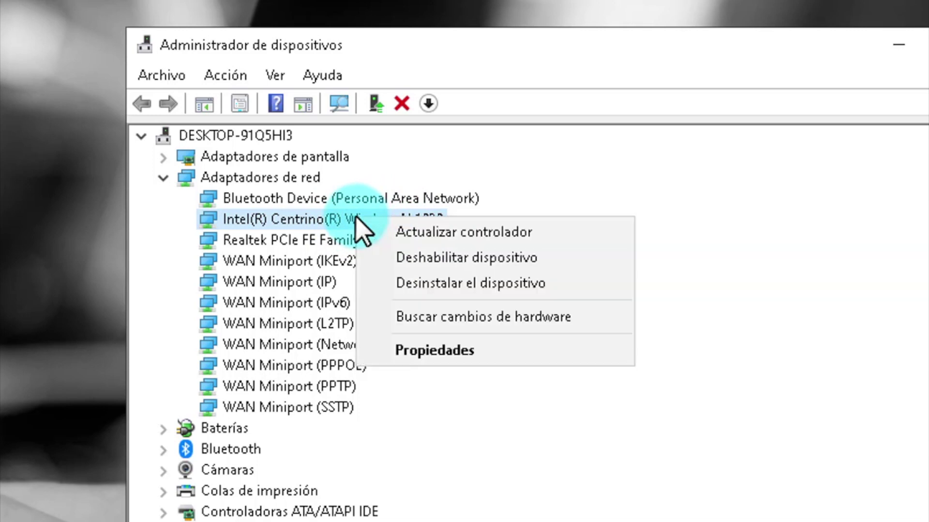
left_click(418, 233)
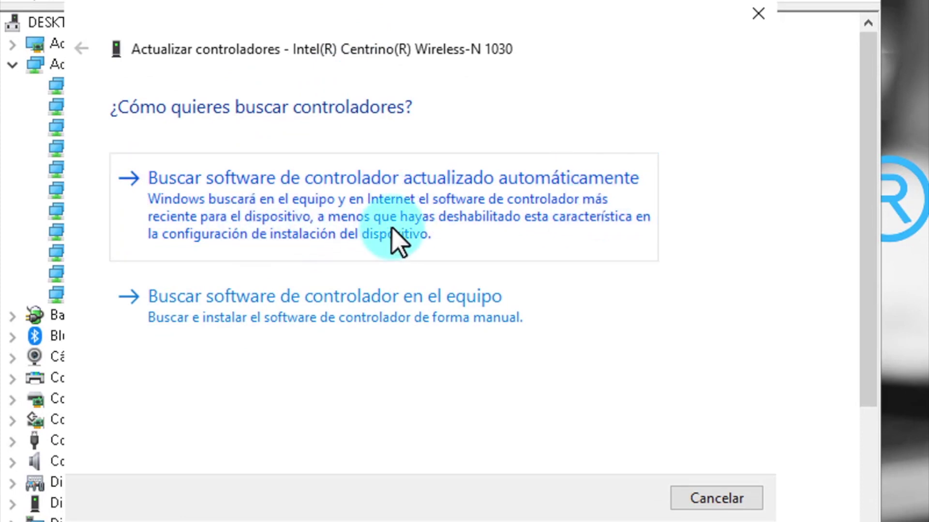
left_click(485, 219)
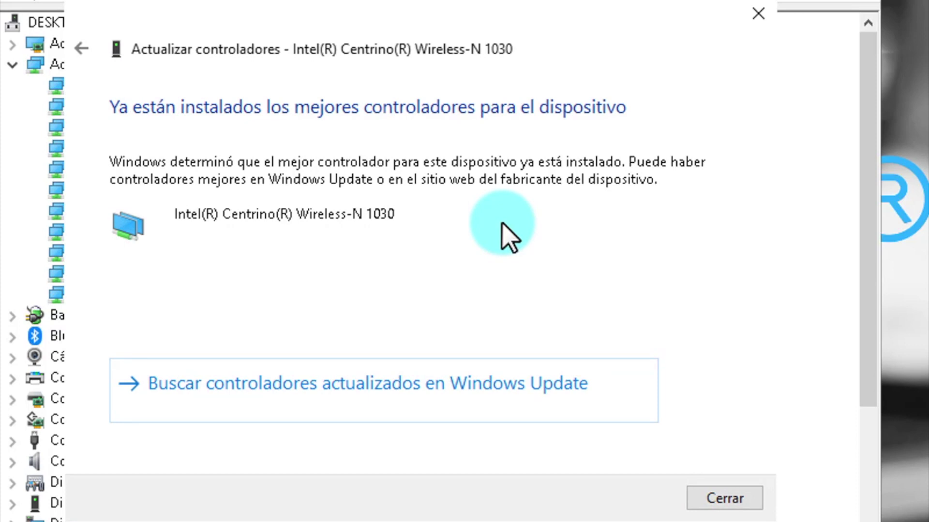
left_click(747, 500)
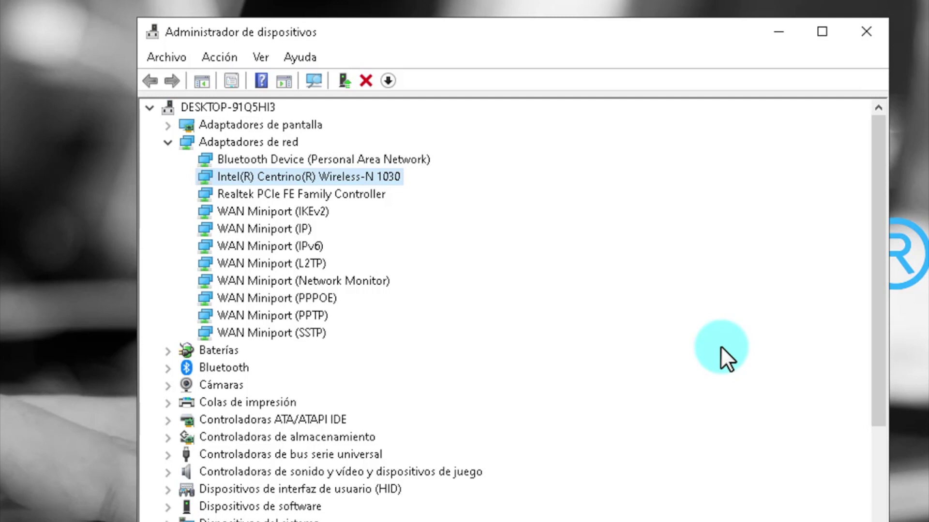
- Look at the uninstall option among the Intel(R) Centrino(R) Wireless-N 1030 adapter's device actions without applying it
right_click(356, 174)
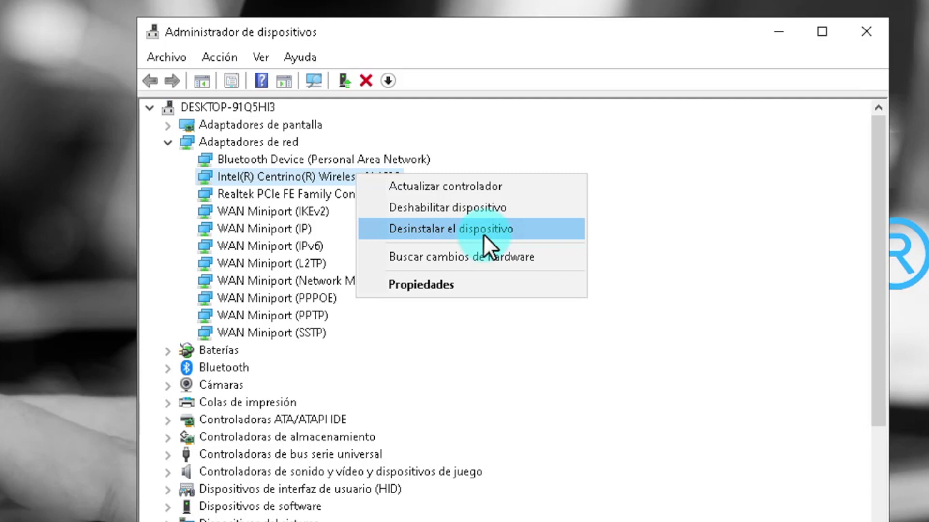
left_click(673, 245)
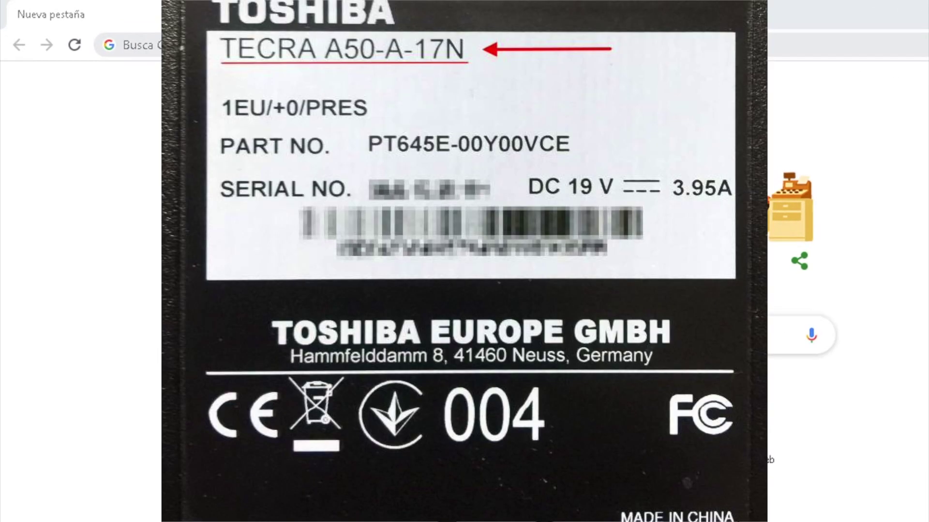
- Switch to Chrome and search the web for "dell inspiron n5110 driver wifi w10"
left_click(145, 40)
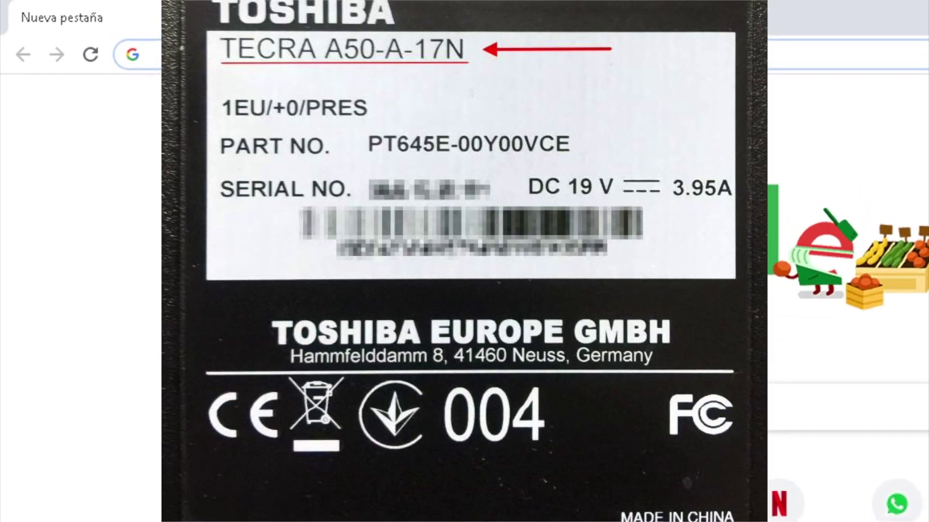
type("De")
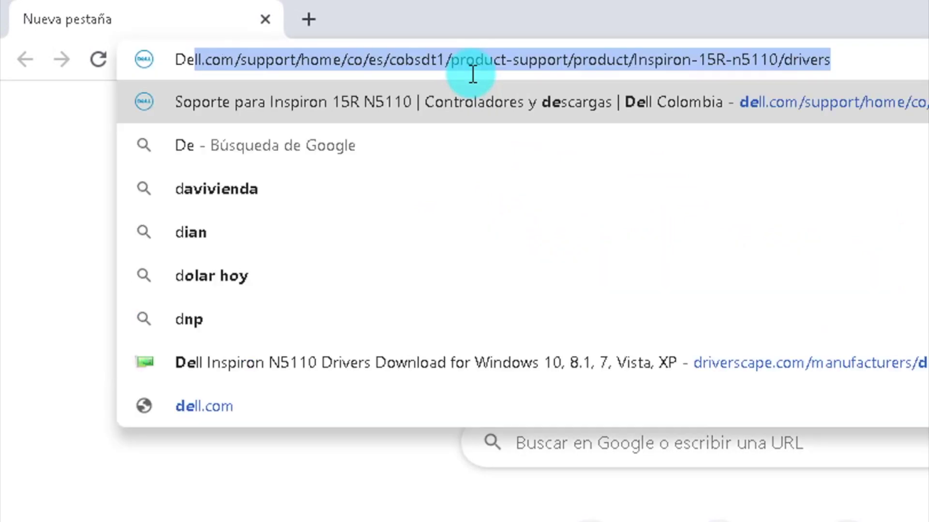
type("ll inspiron")
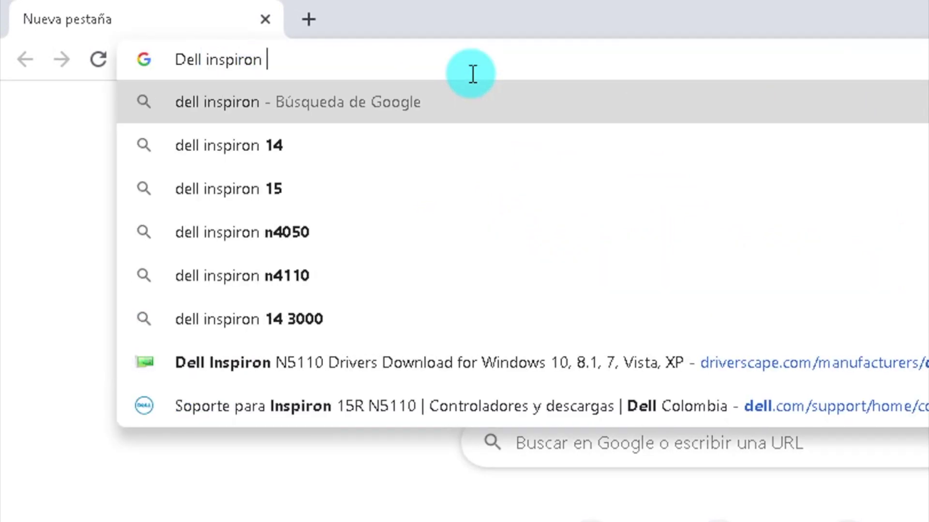
type(" n5110")
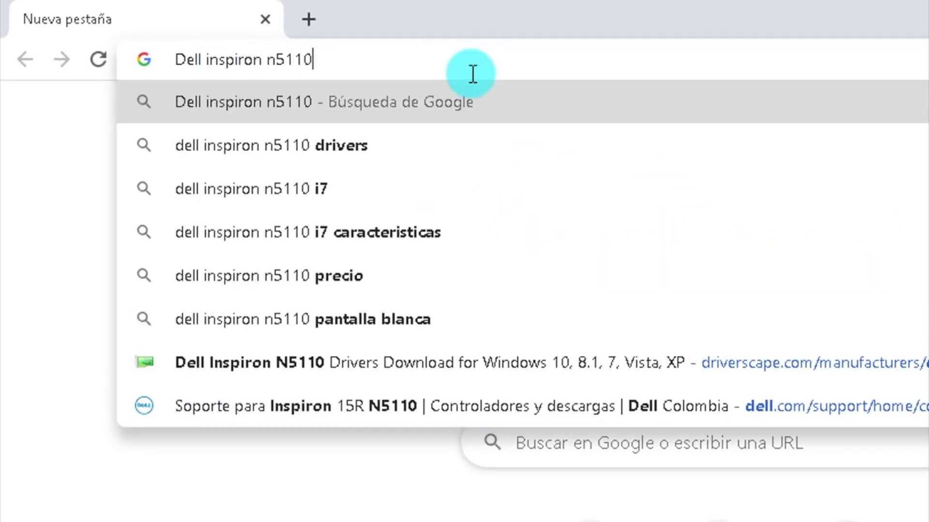
key("Down")
key("BackSpace")
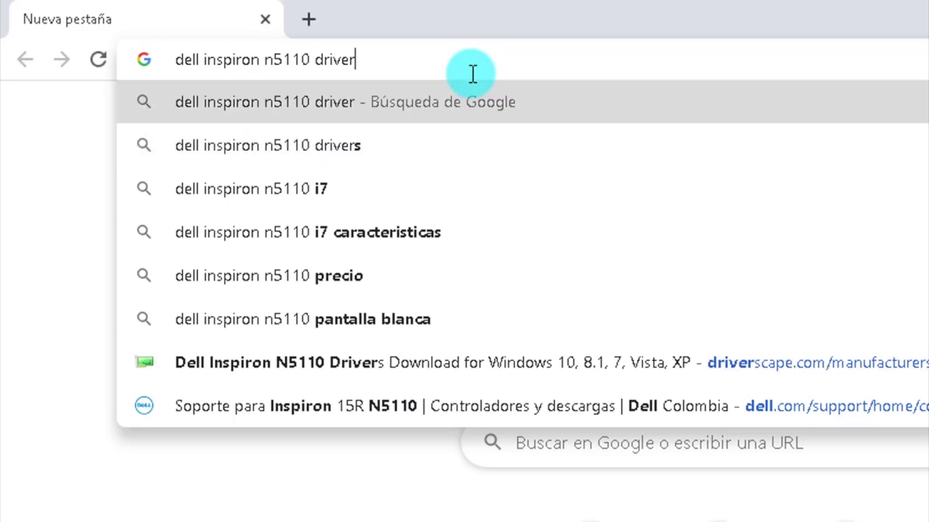
type("wifi ")
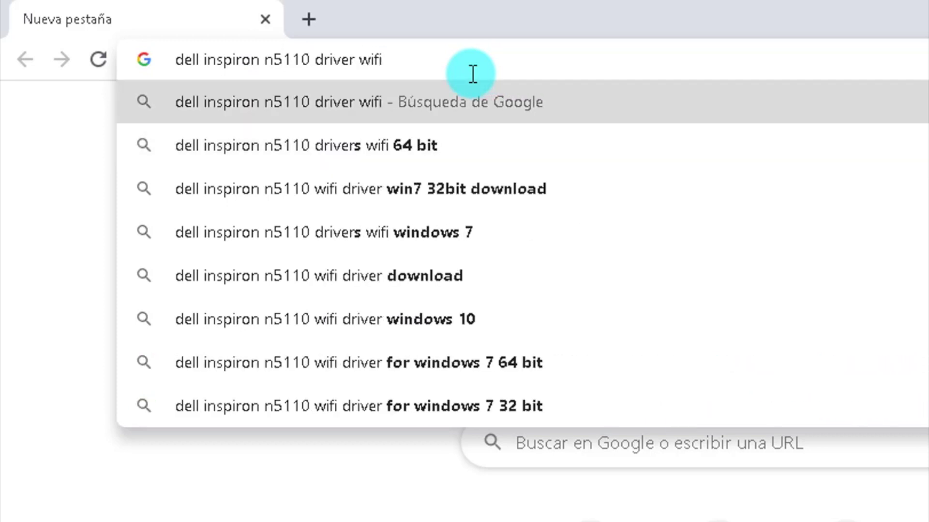
type("w")
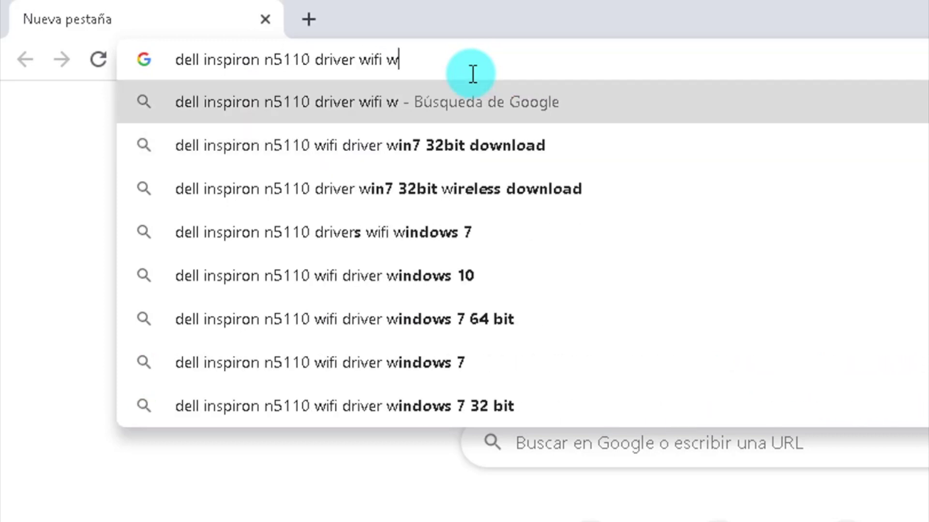
type("10")
key("Return")
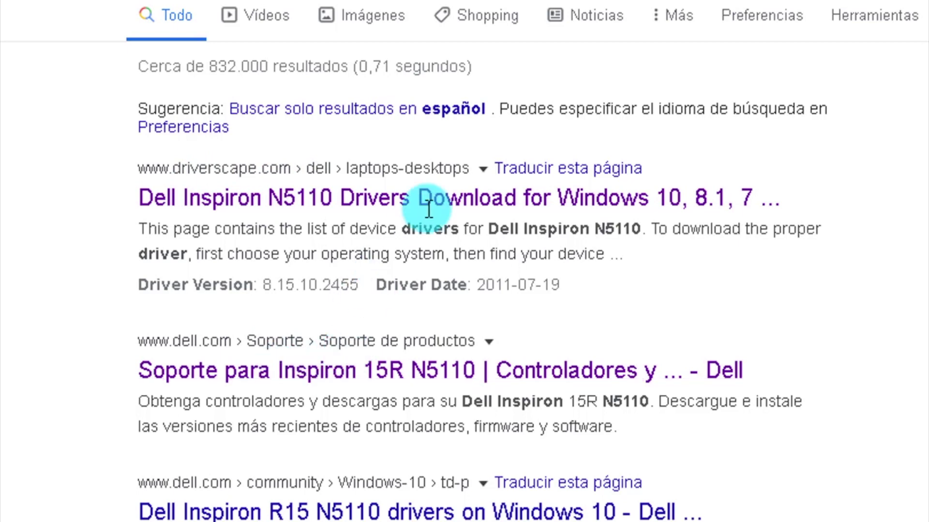
- Open the driverscape.com Dell Inspiron N5110 drivers result and locate the Intel(R) Centrino(R) Wireless-N 1030 entry under Network & Wireless Drivers
left_click(444, 202)
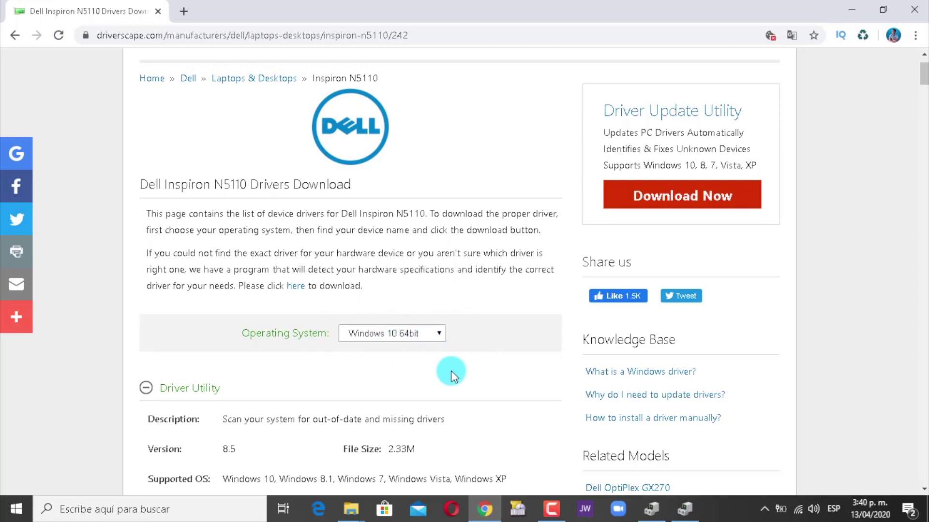
scroll(430, 363, "down", 1)
scroll(309, 363, "down", 2)
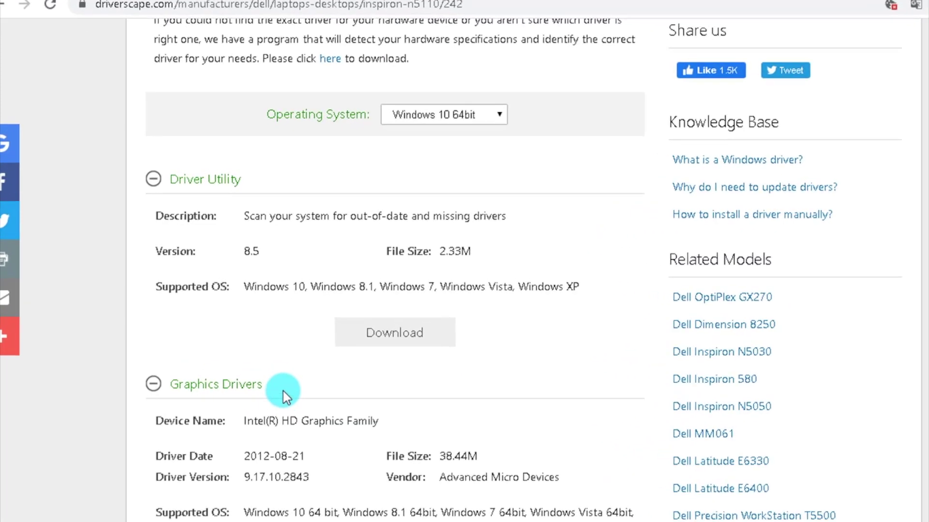
scroll(301, 399, "down", 10)
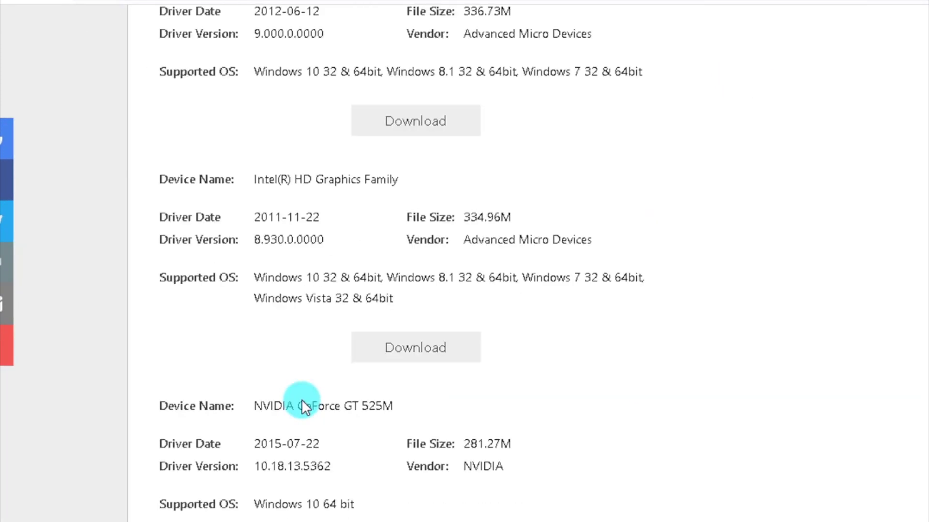
scroll(301, 401, "down", 10)
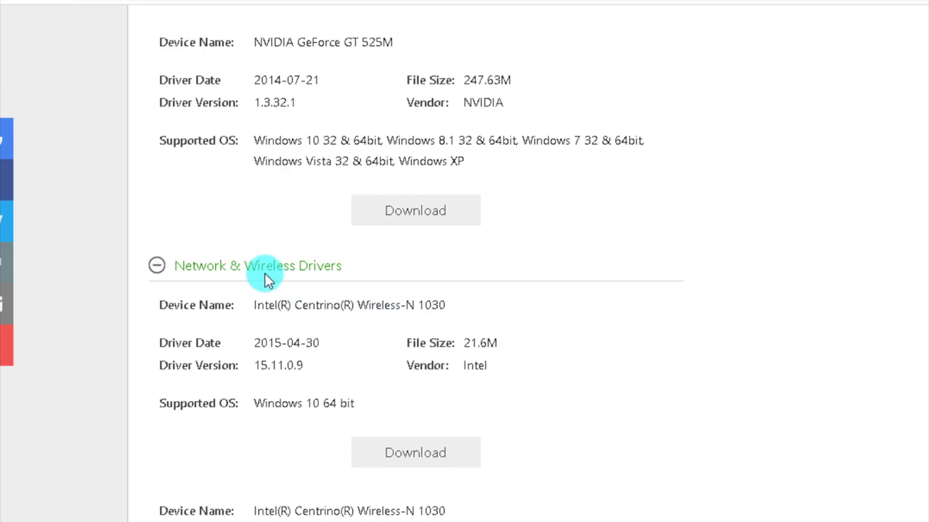
scroll(438, 334, "down", 2)
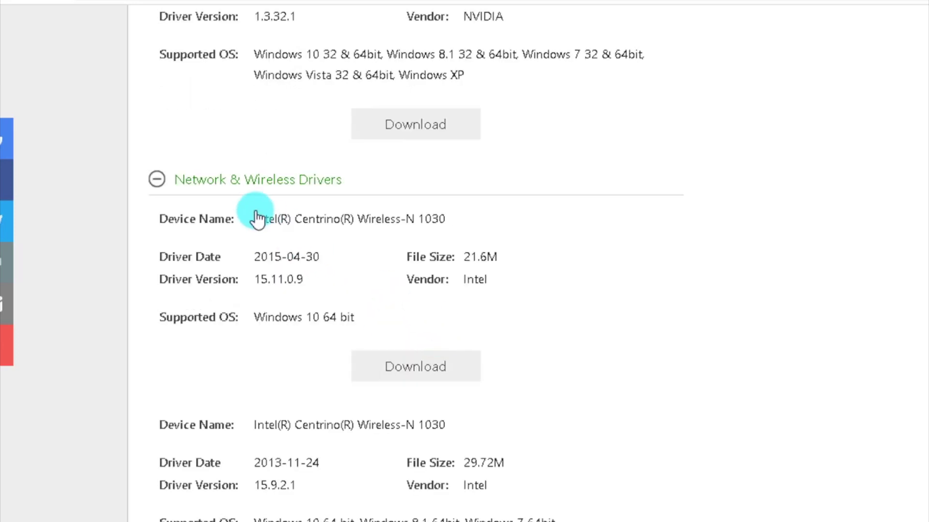
left_click_drag(253, 218, 460, 225)
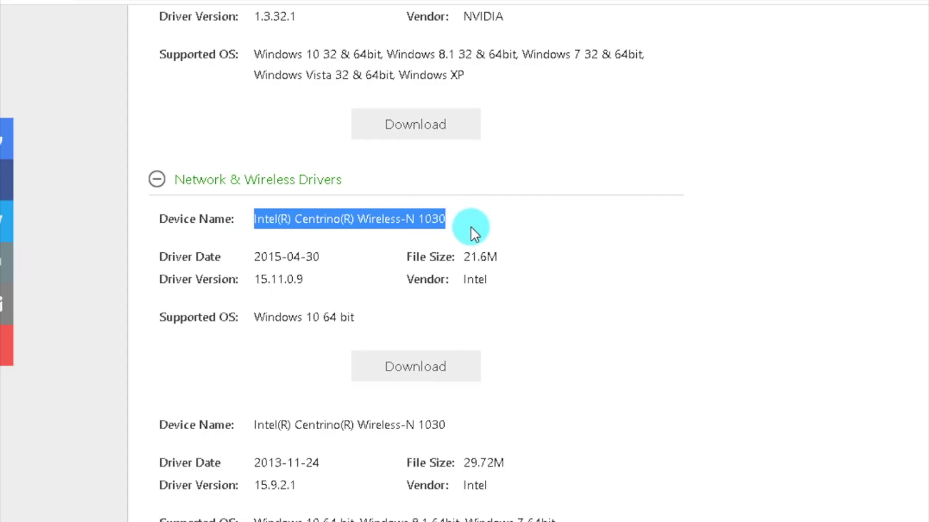
- Compare the dates, versions and supported systems of the Intel Wireless-N 1030 drivers, and check the Realtek PCIe FE Family Controller entry
scroll(556, 335, "down", 2)
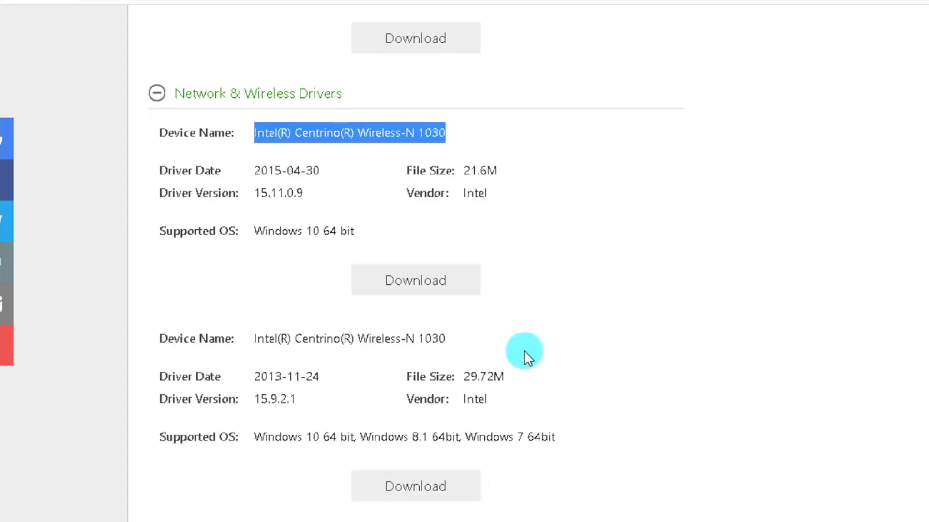
scroll(464, 357, "down", 2)
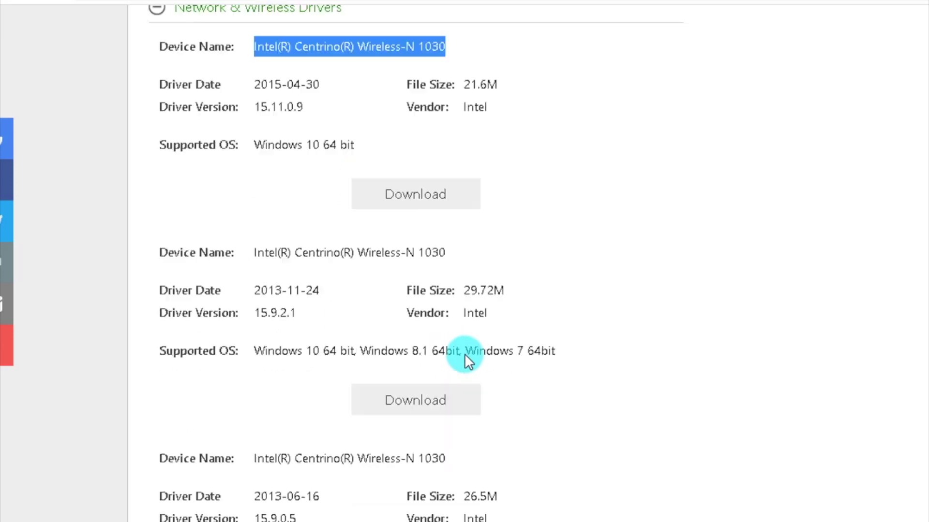
scroll(401, 425, "down", 2)
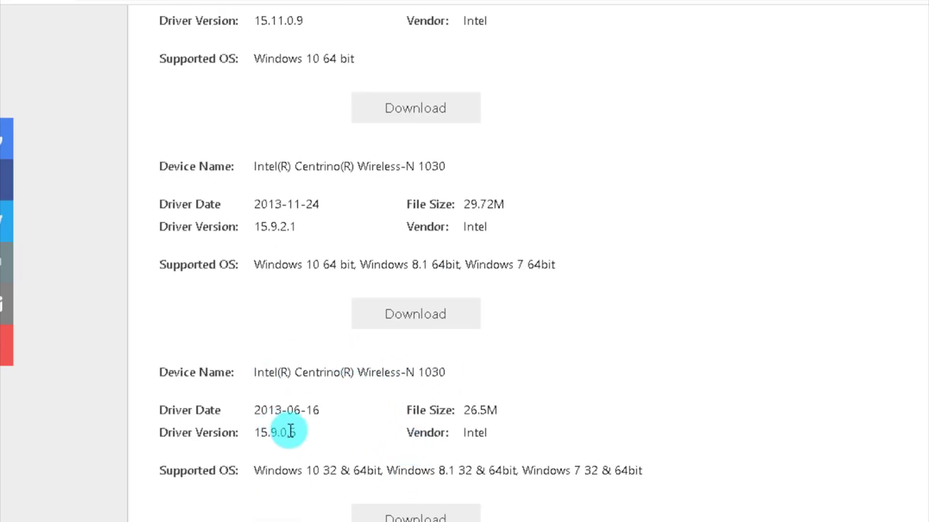
scroll(310, 387, "down", 2)
scroll(370, 296, "up", 6)
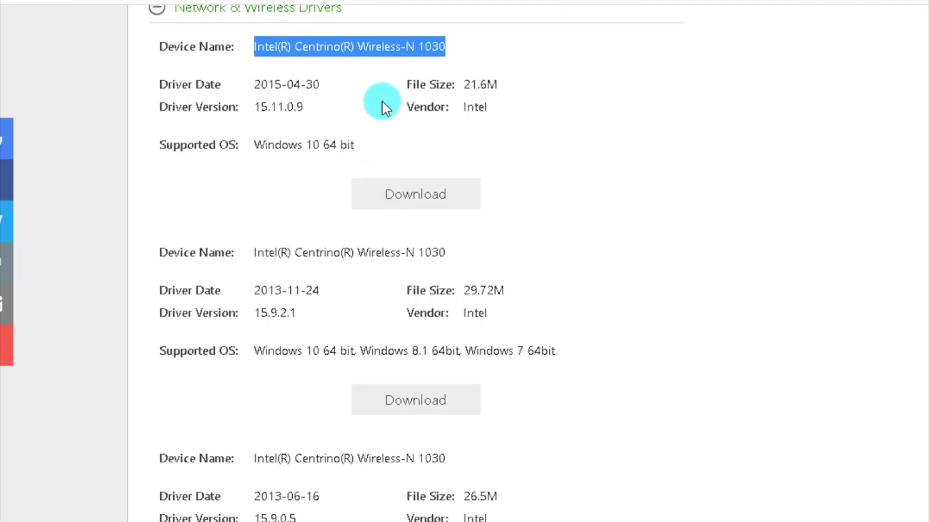
scroll(354, 280, "down", 2)
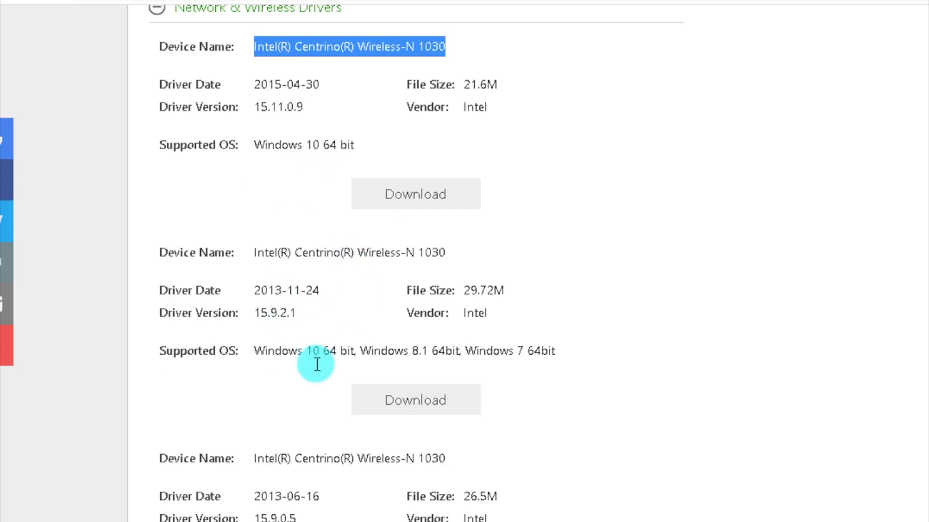
scroll(312, 363, "down", 6)
scroll(334, 363, "down", 2)
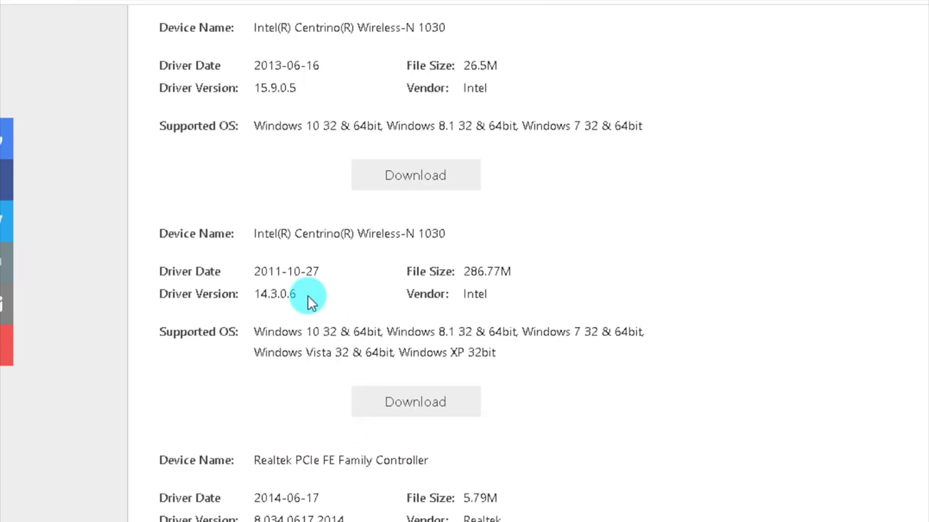
scroll(314, 377, "down", 1)
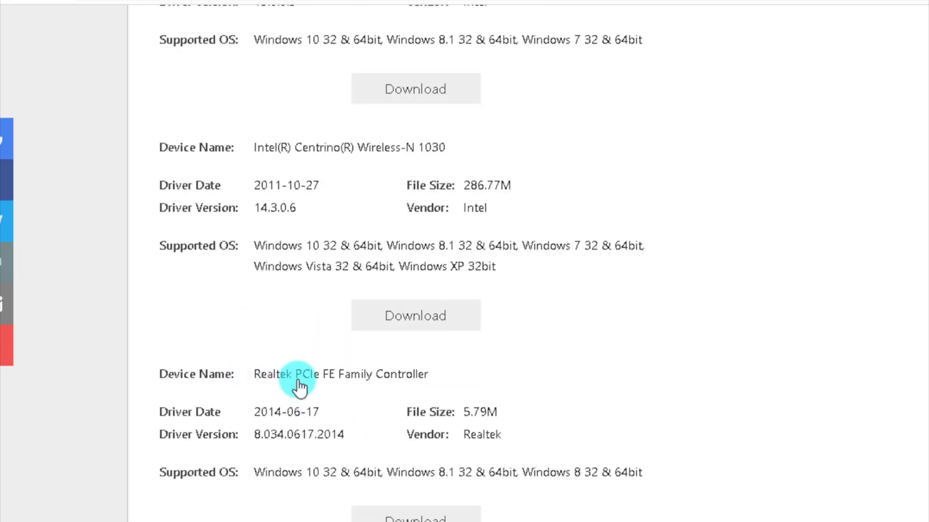
left_click_drag(245, 368, 301, 374)
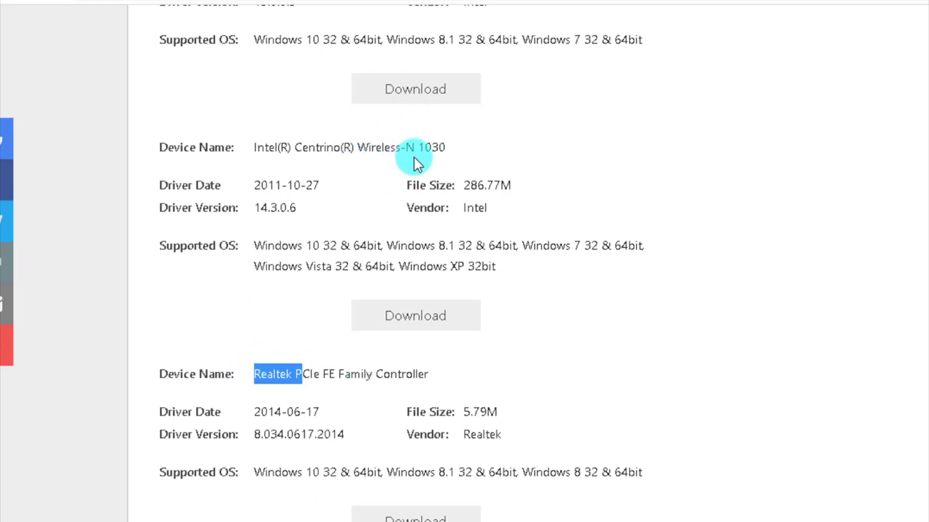
scroll(571, 387, "down", 1)
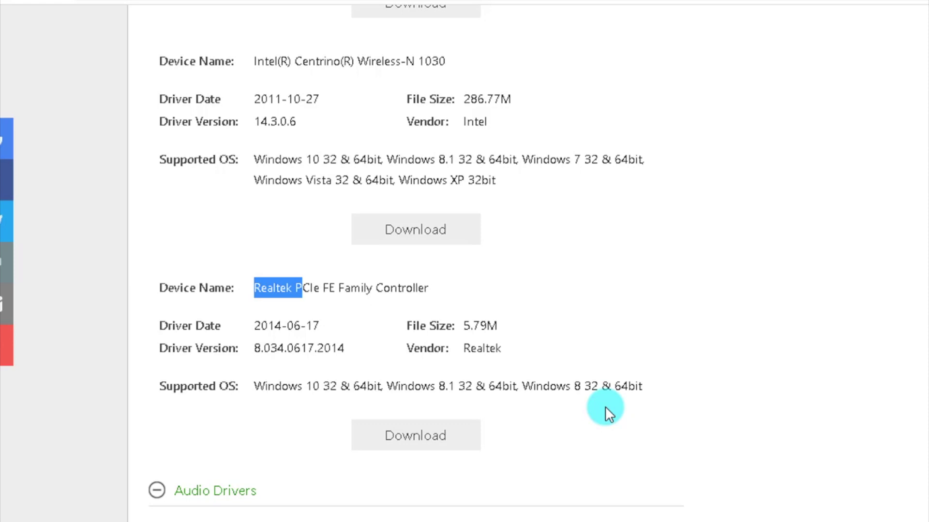
- Request the download of the Intel(R) Centrino(R) Wireless-N 1030 driver version 15.11.0.9, dated 2015-04-30, for Windows 10 64 bit
scroll(605, 405, "up", 2)
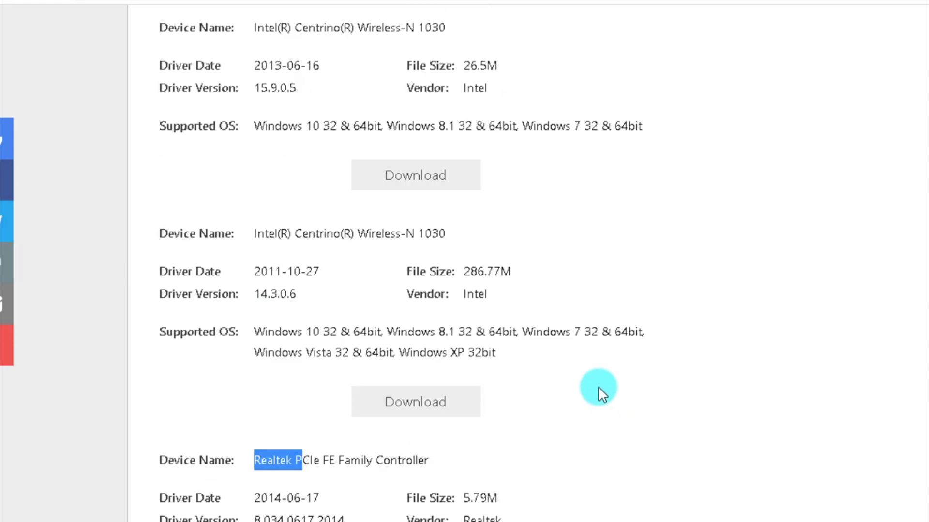
scroll(593, 338, "up", 2)
scroll(454, 333, "up", 2)
scroll(459, 322, "up", 3)
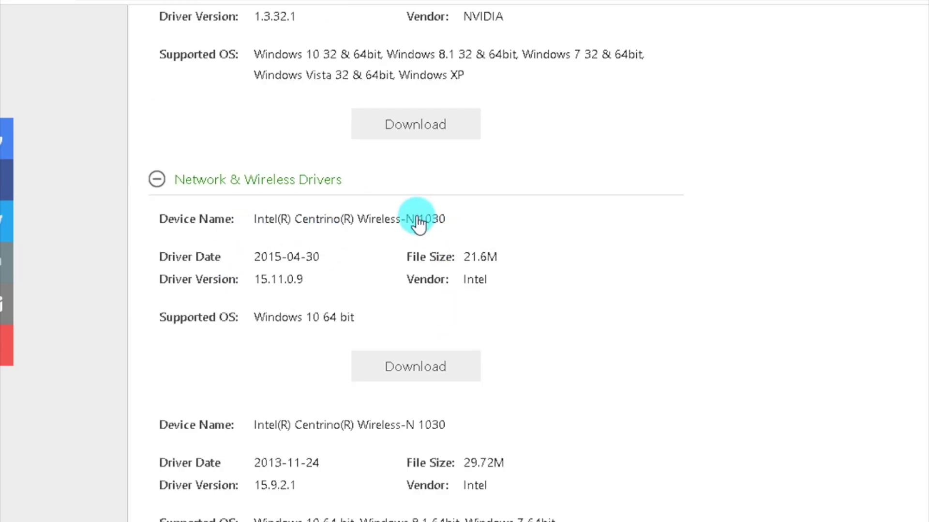
left_click_drag(245, 216, 426, 211)
left_click(426, 375)
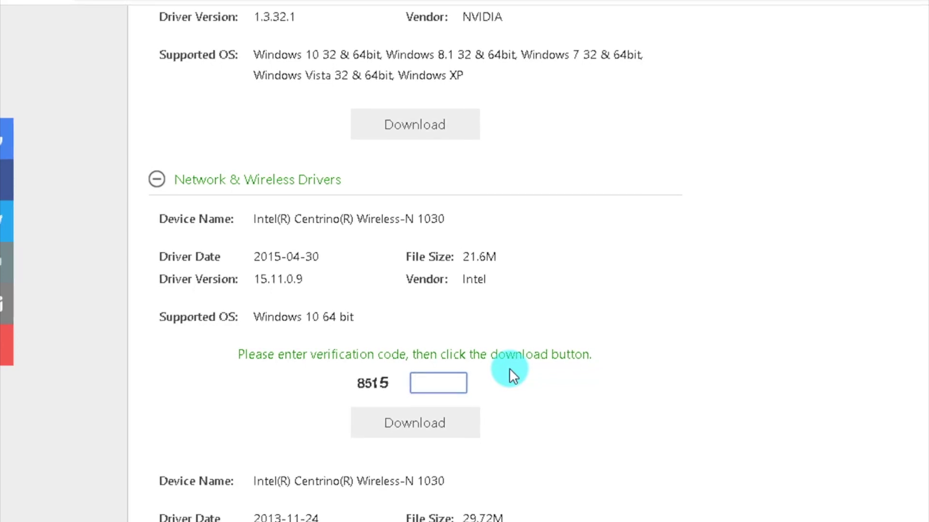
- Check the available Wi-Fi networks and the Intel wireless adapter's actions in Device Manager, leaving the driver page in view
key("super+x")
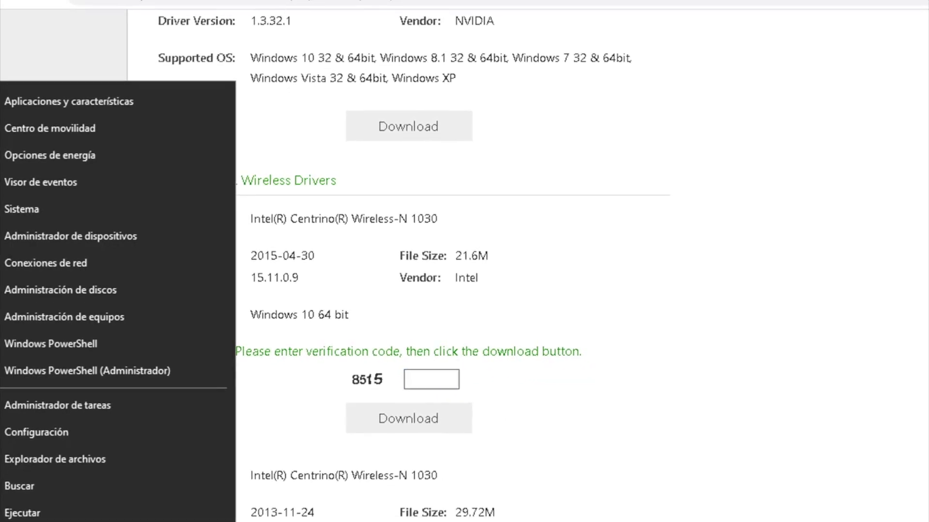
left_click(617, 406)
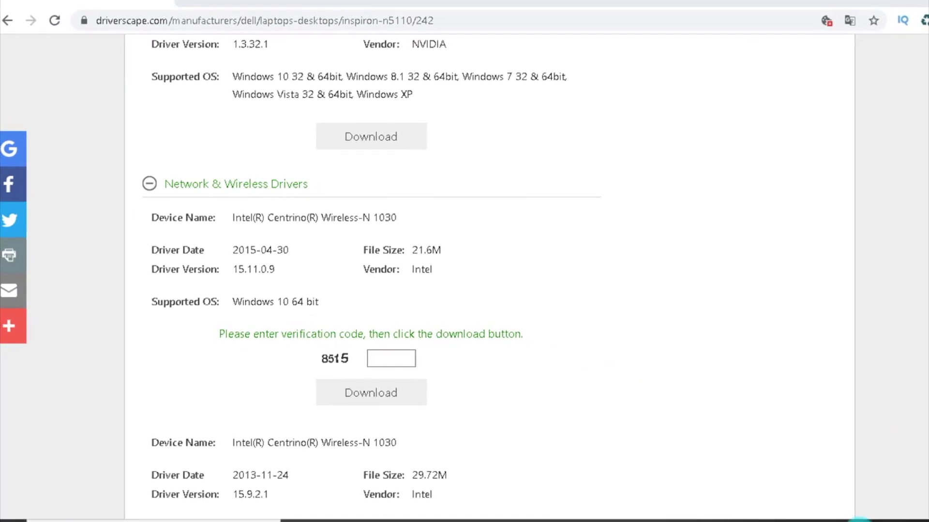
left_click(855, 521)
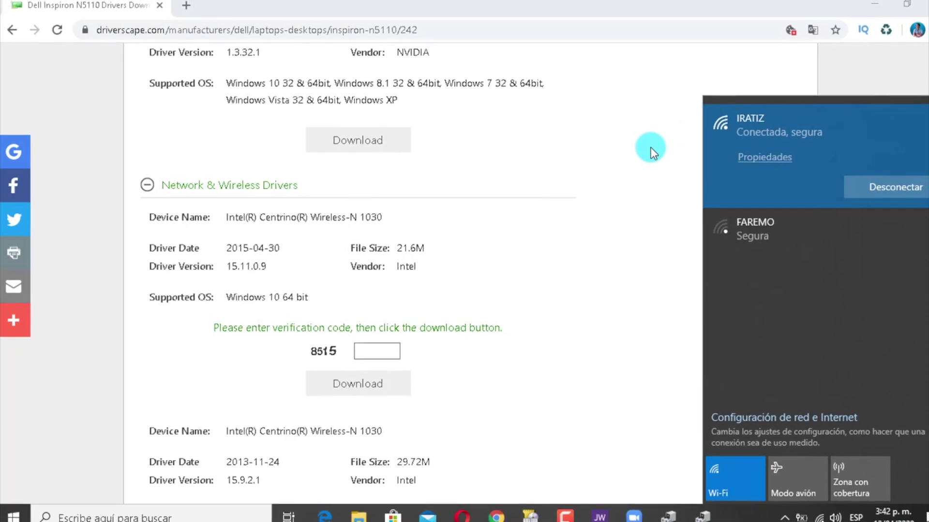
left_click(652, 154)
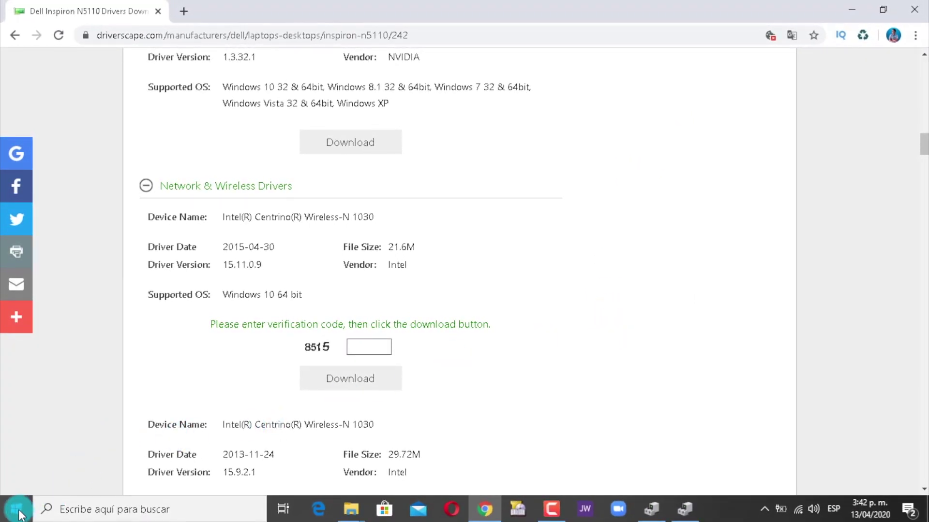
left_click(682, 511)
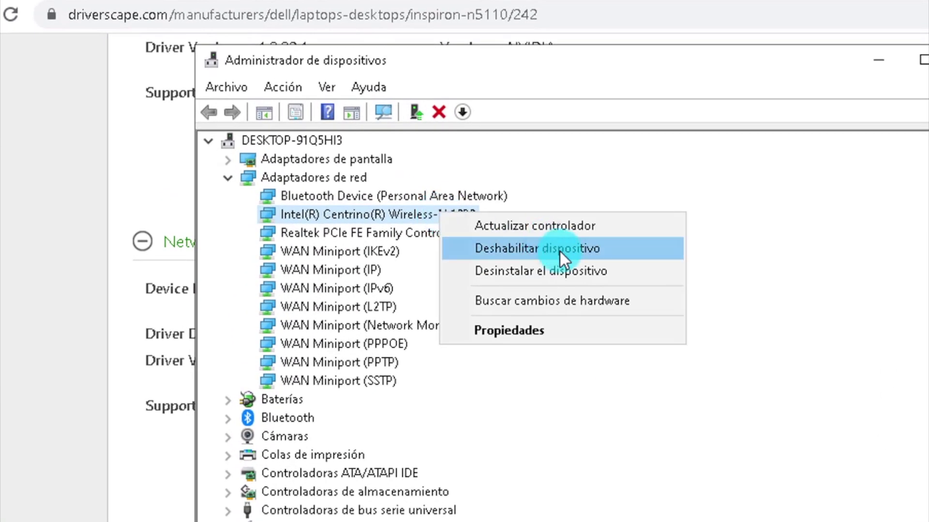
left_click(880, 60)
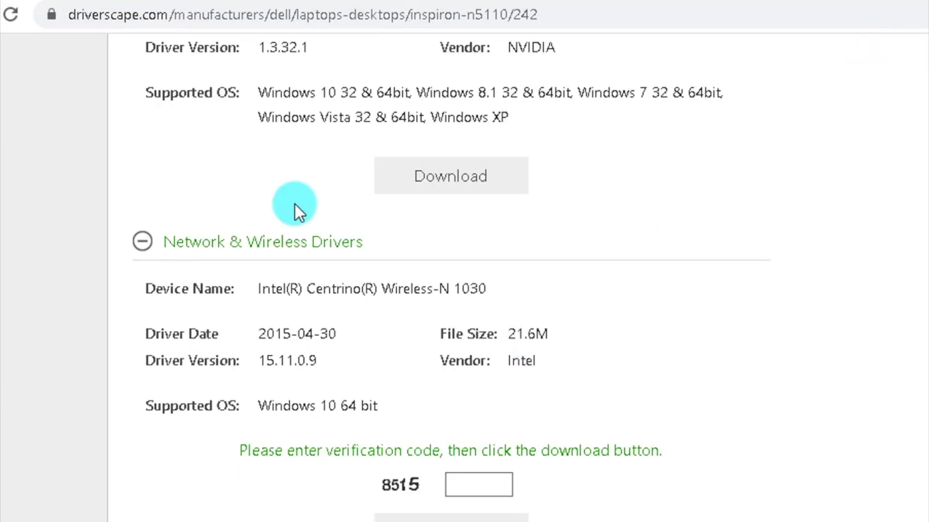